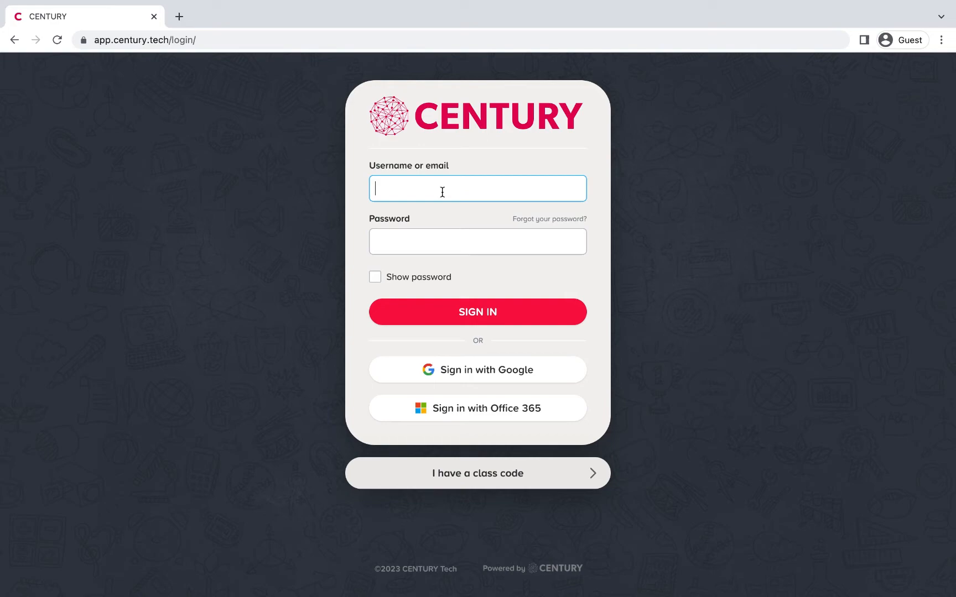
{"action": "type", "text": "52"}
- Enter the student username and password and submit the sign-in form
{"action": "key", "text": "BackSpace"}
{"action": "key", "text": "Tab"}
{"action": "type", "text": "•••••"}
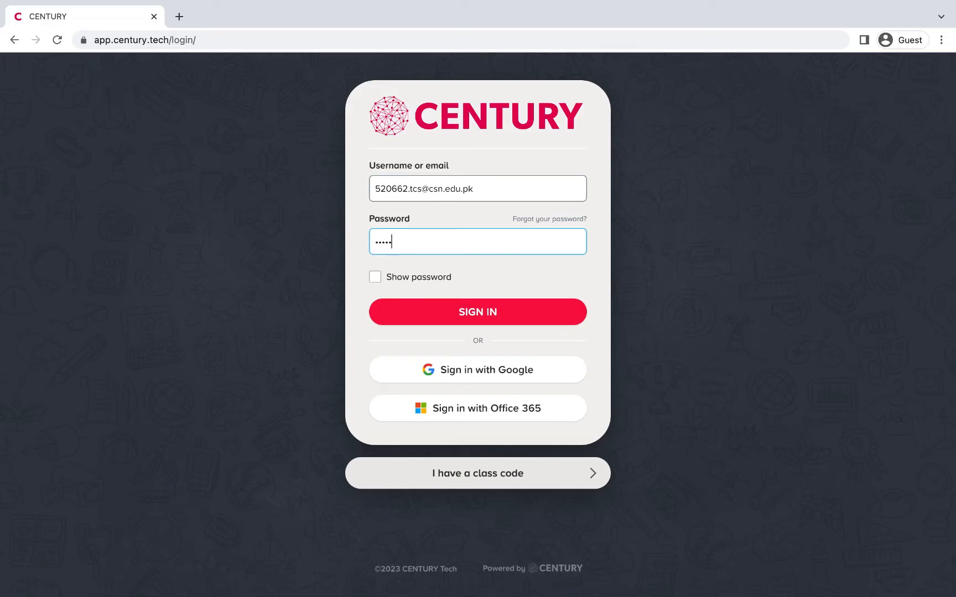
{"action": "type", "text": "••"}
{"action": "key", "text": "Return"}
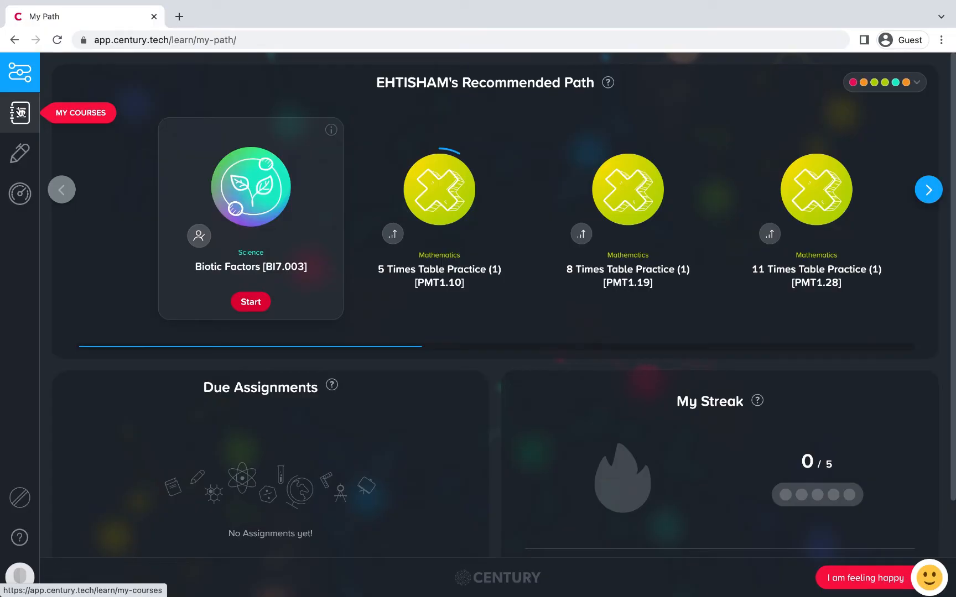
- Go to My Courses from the left sidebar to list enrolled courses and scores
{"action": "left_click", "coordinate": [20, 112]}
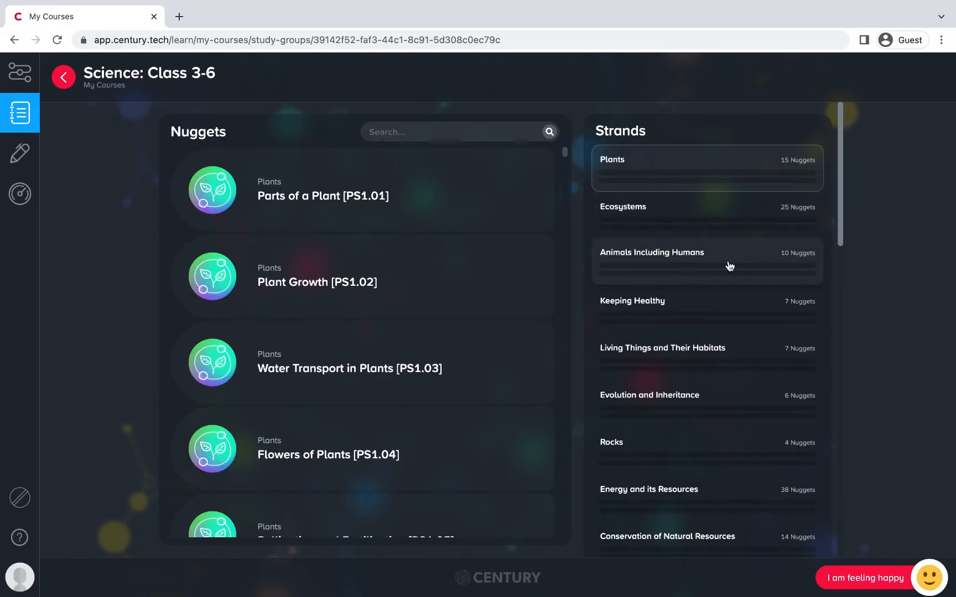
{"action": "scroll", "coordinate": [759, 316], "scroll_direction": "down", "scroll_amount": 3}
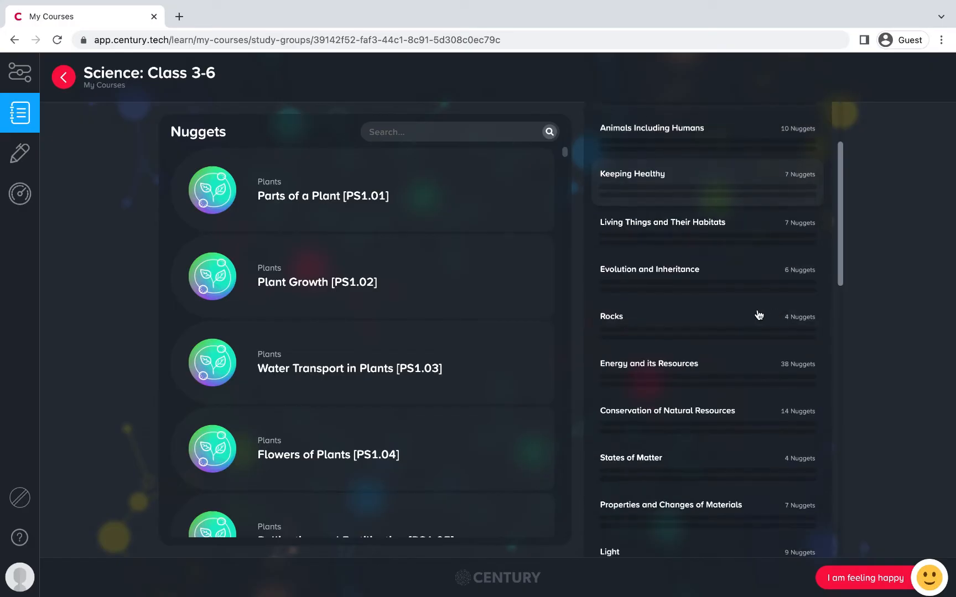
{"action": "scroll", "coordinate": [758, 315], "scroll_direction": "up", "scroll_amount": 3}
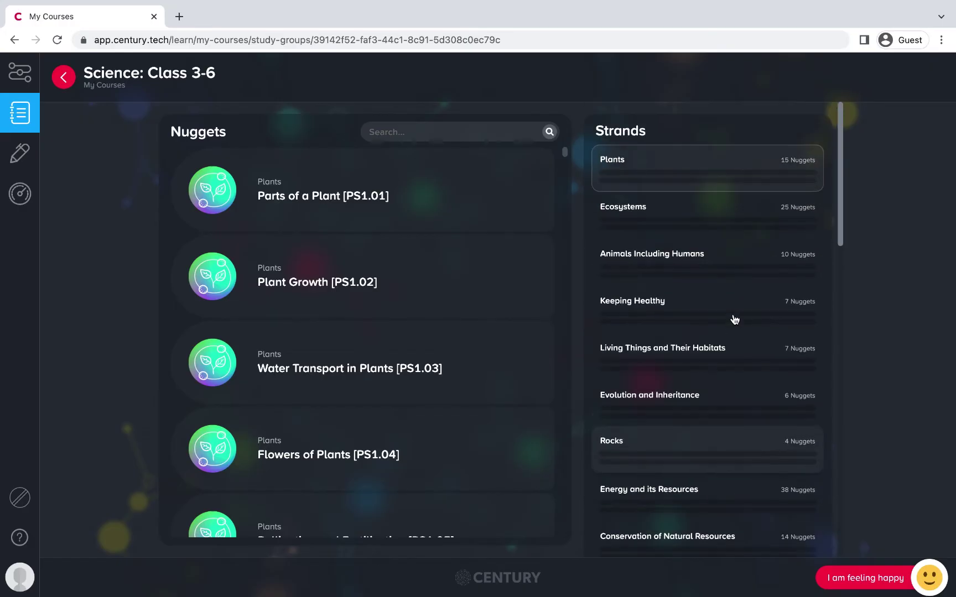
- Search the Science: Class 3-6 nuggets for PS1.05 to find Pollination and Fertilisation
{"action": "left_click", "coordinate": [463, 137]}
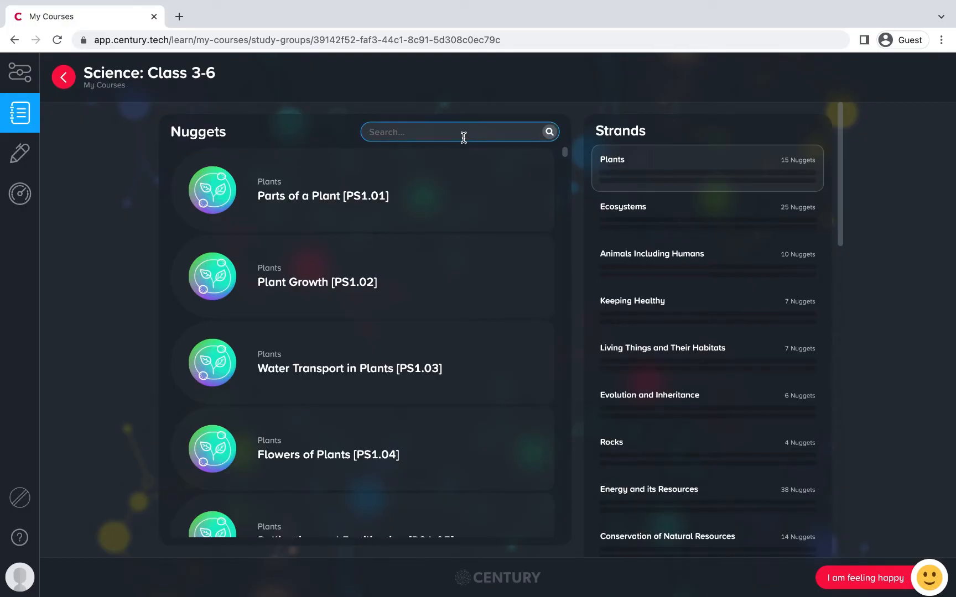
{"action": "type", "text": "PS"}
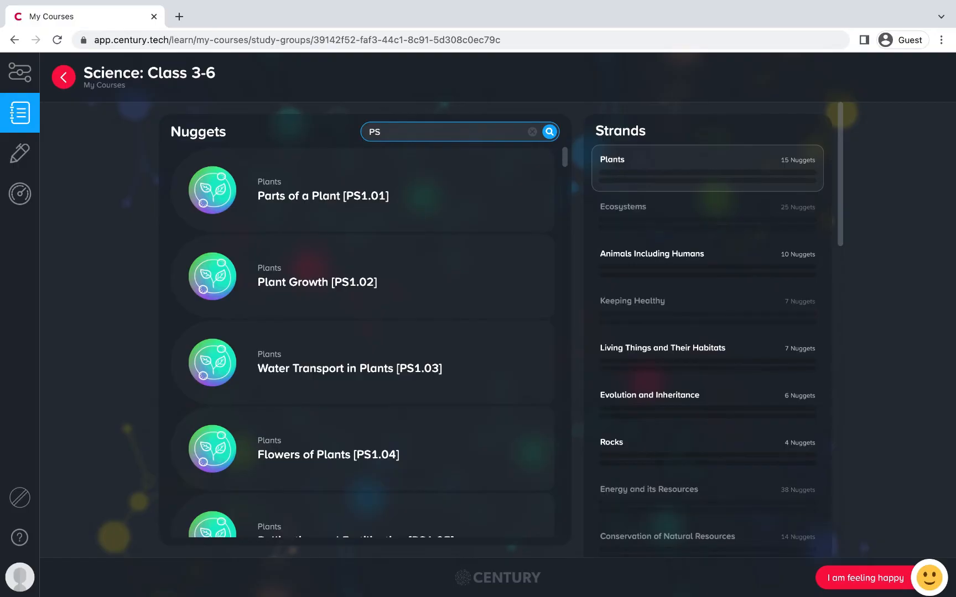
{"action": "type", "text": "1"}
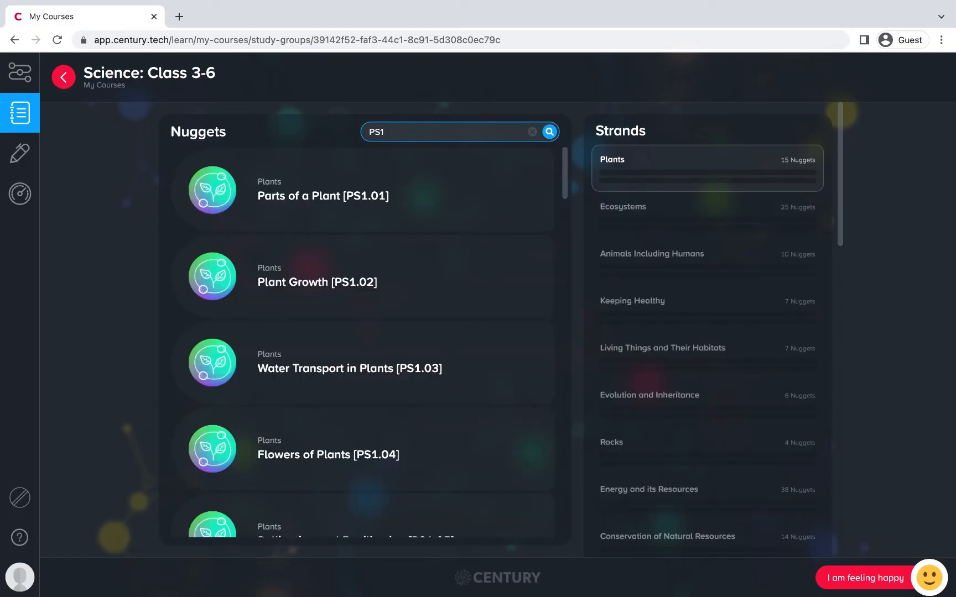
{"action": "type", "text": ".05"}
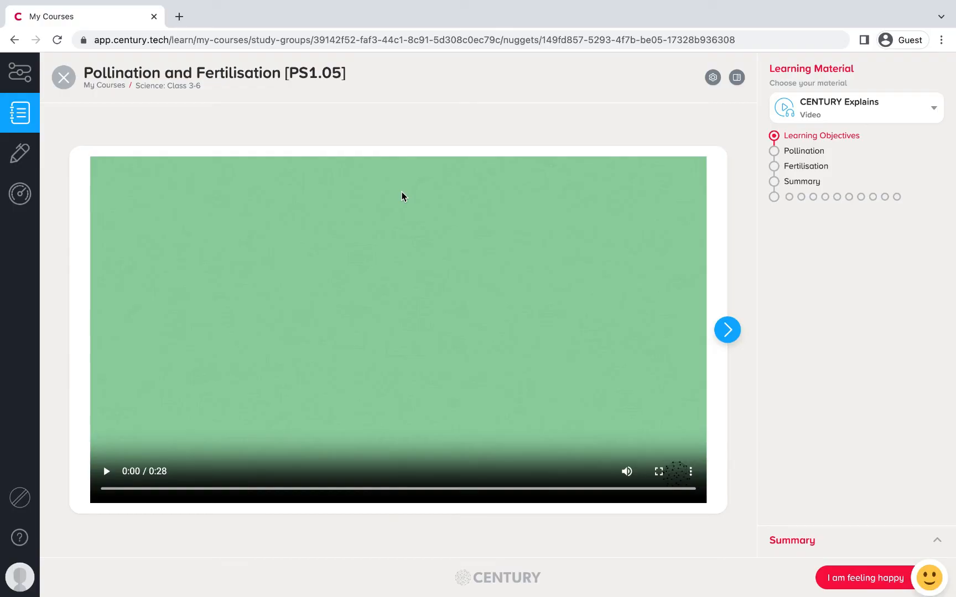
- Play the Learning Objectives intro video, toggling mute and pausing after the second objective
{"action": "left_click", "coordinate": [107, 472]}
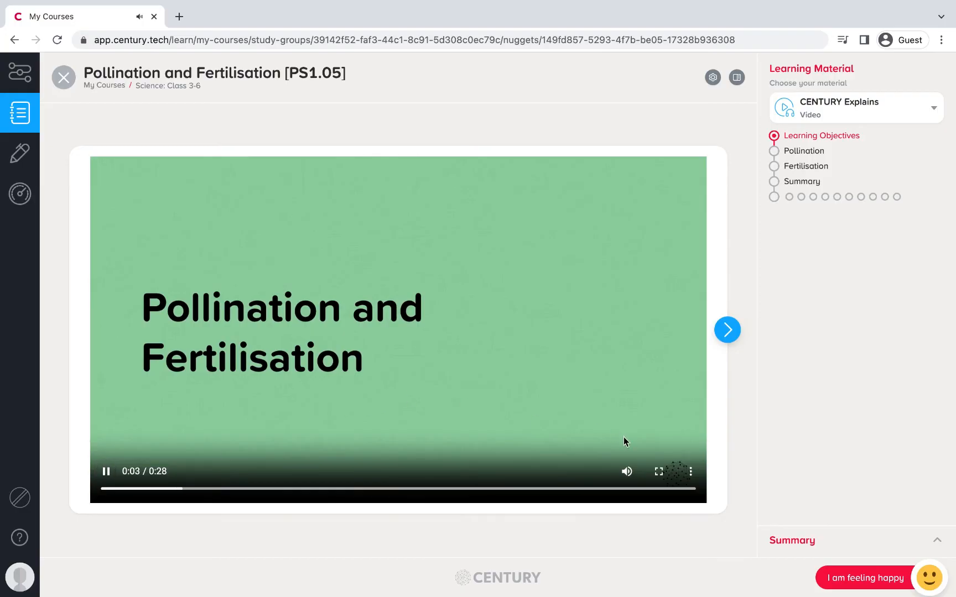
{"action": "left_click", "coordinate": [626, 471]}
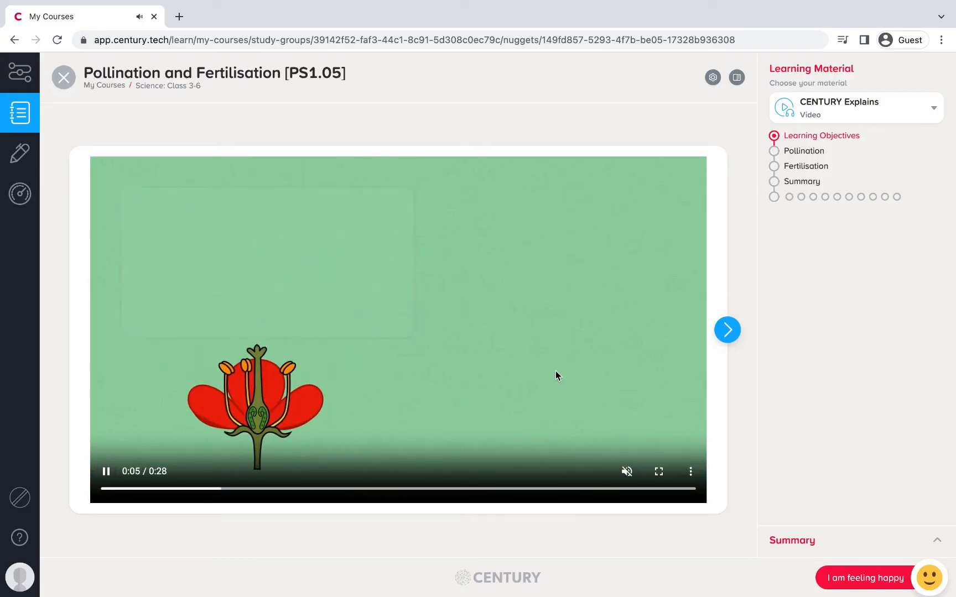
{"action": "left_click", "coordinate": [465, 328]}
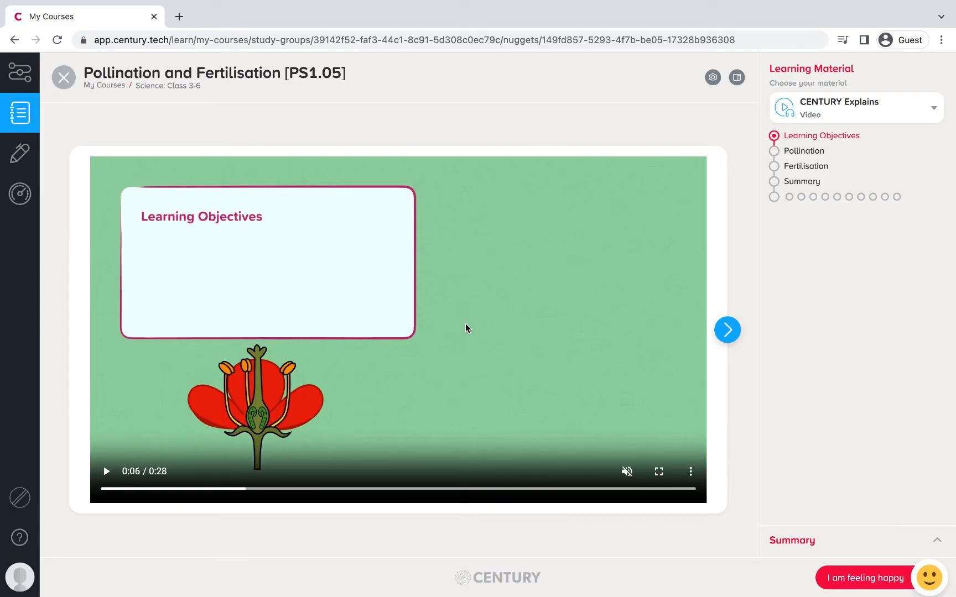
{"action": "left_click", "coordinate": [465, 329]}
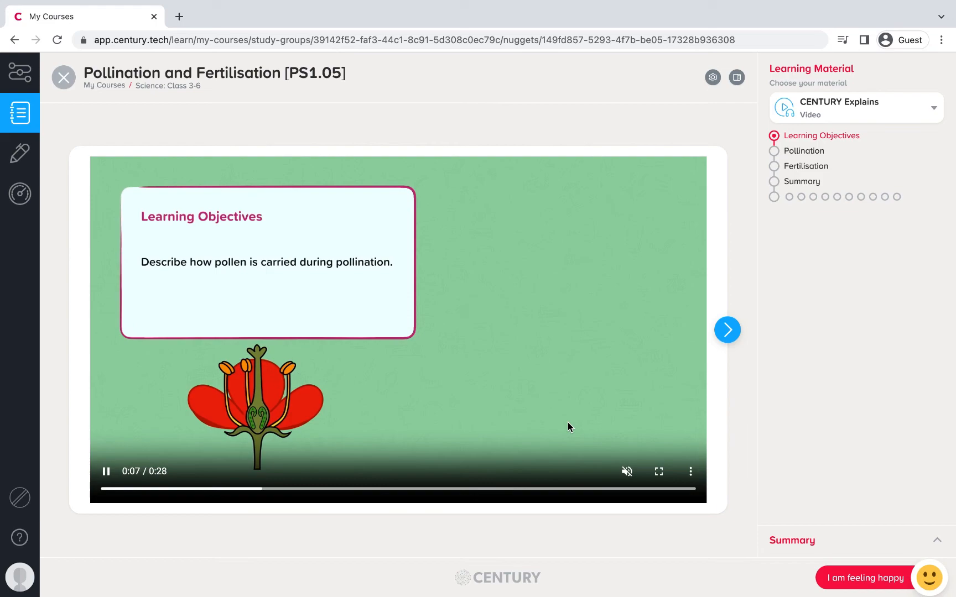
{"action": "left_click", "coordinate": [627, 472]}
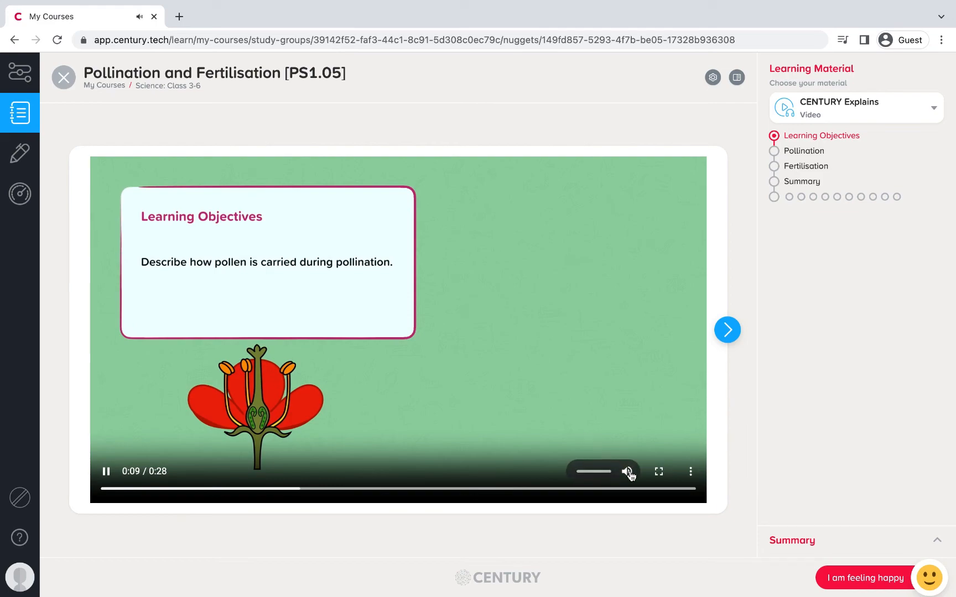
{"action": "left_click", "coordinate": [588, 385]}
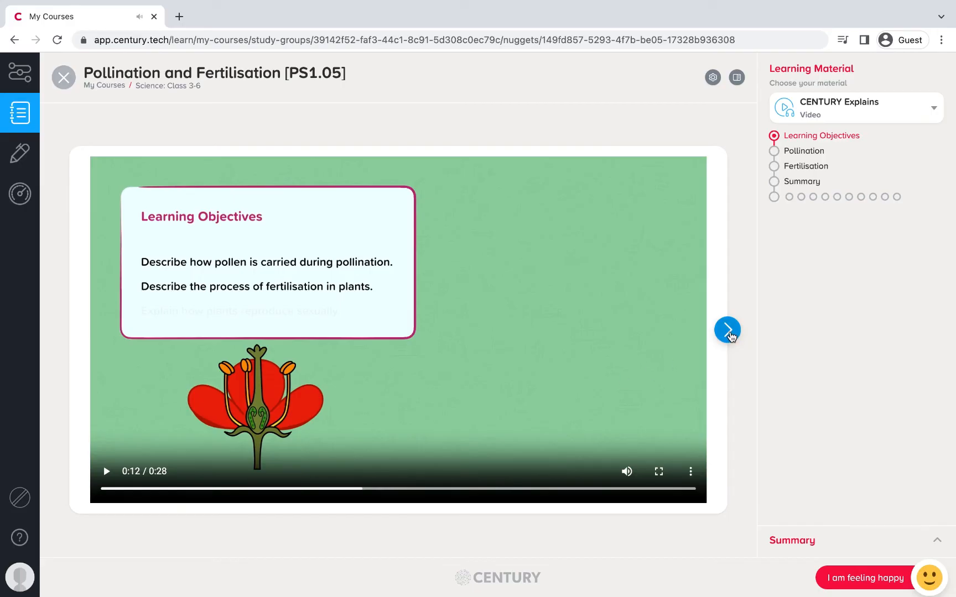
- Step forward through the Pollination, Fertilisation and Summary videos
{"action": "left_click", "coordinate": [728, 331]}
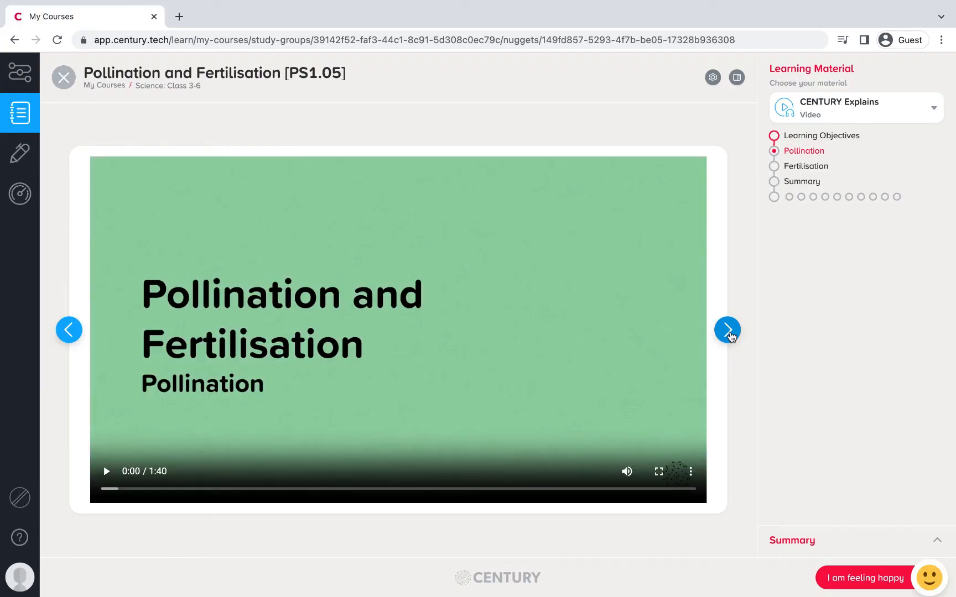
{"action": "left_click", "coordinate": [728, 331]}
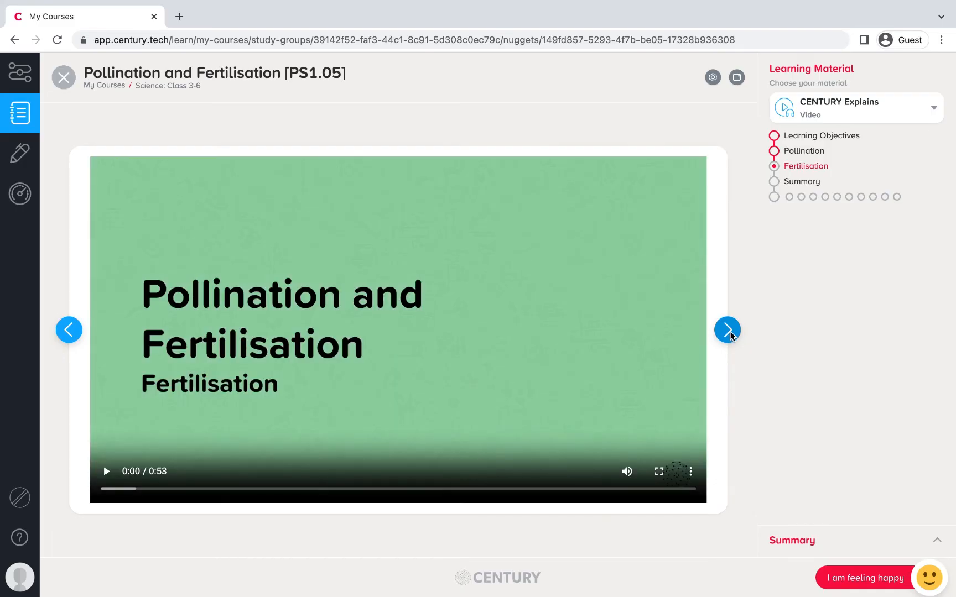
{"action": "left_click", "coordinate": [728, 331]}
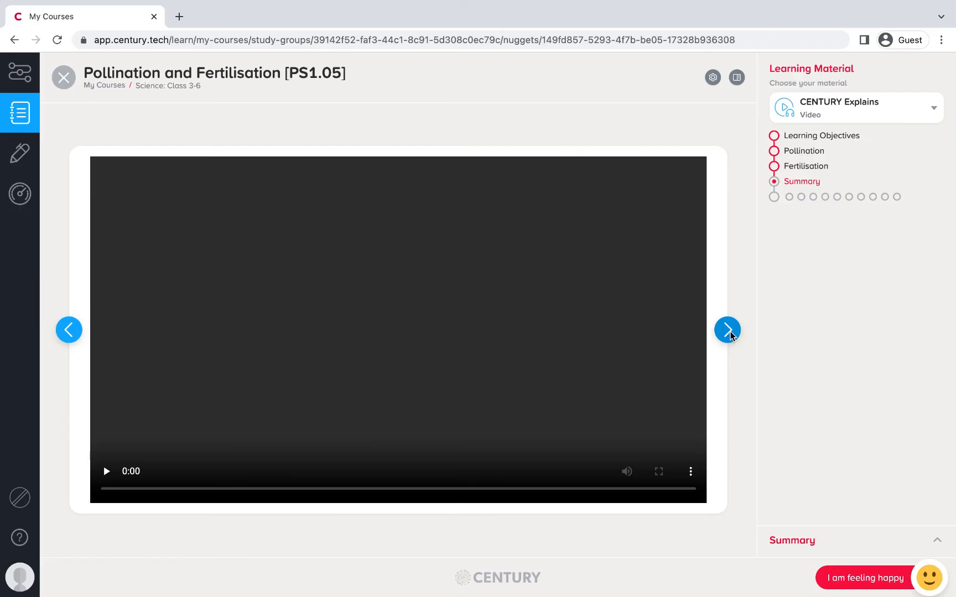
- Move past the Summary video to load the first quiz question
{"action": "left_click", "coordinate": [730, 334]}
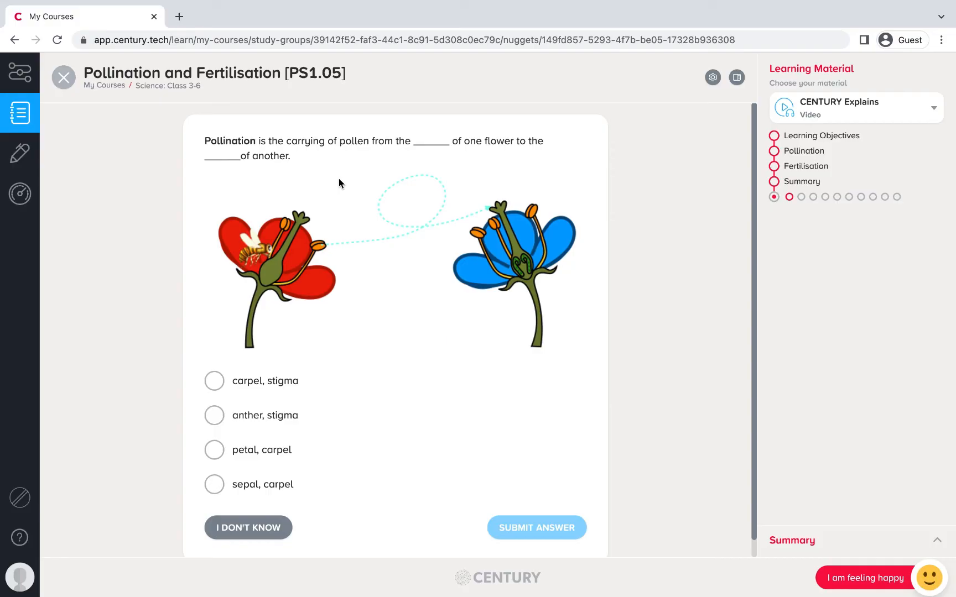
- Answer the first pollination question with 'anther, stigma' and submit it
{"action": "left_click", "coordinate": [216, 416]}
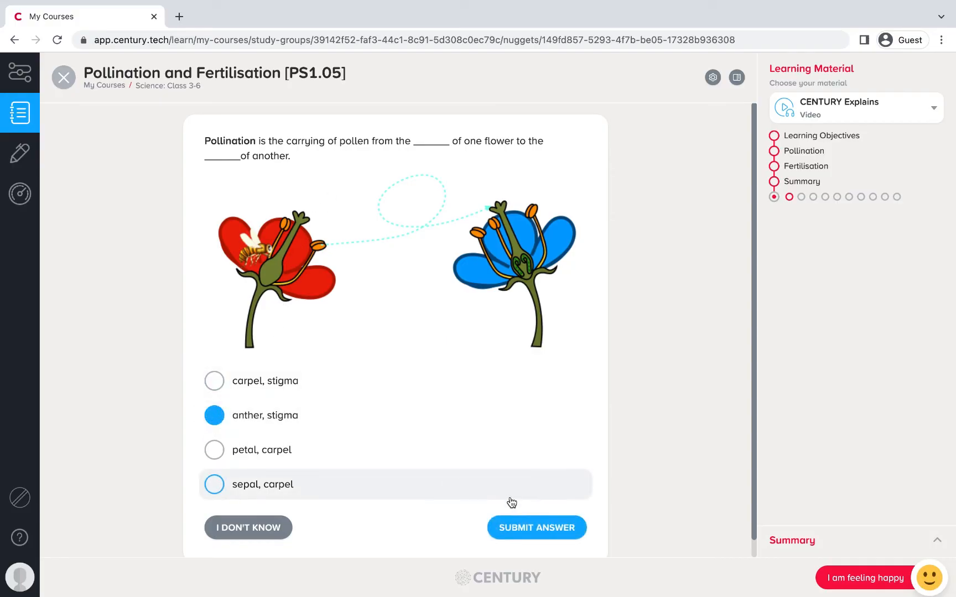
{"action": "left_click", "coordinate": [523, 527]}
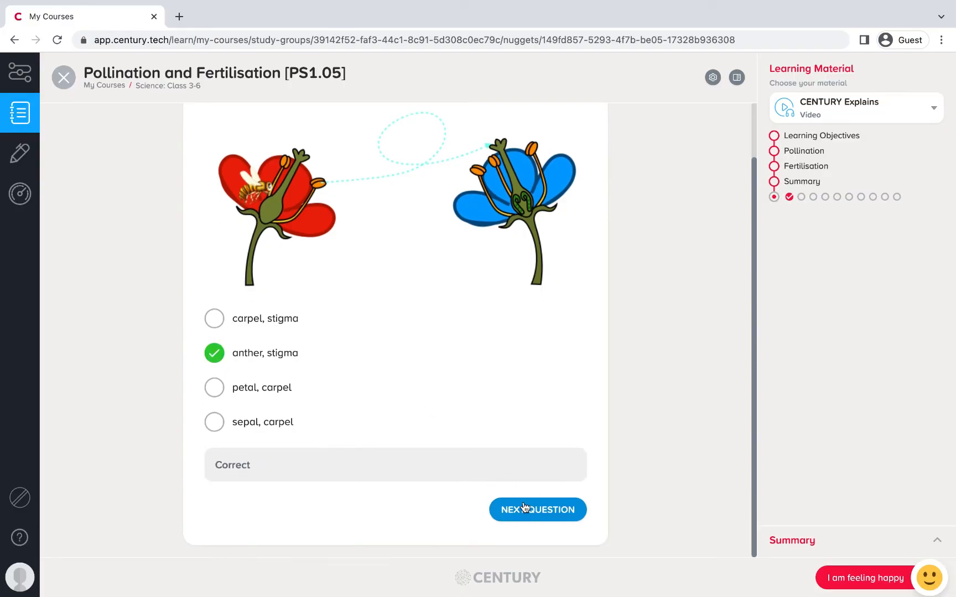
{"action": "left_click", "coordinate": [529, 510]}
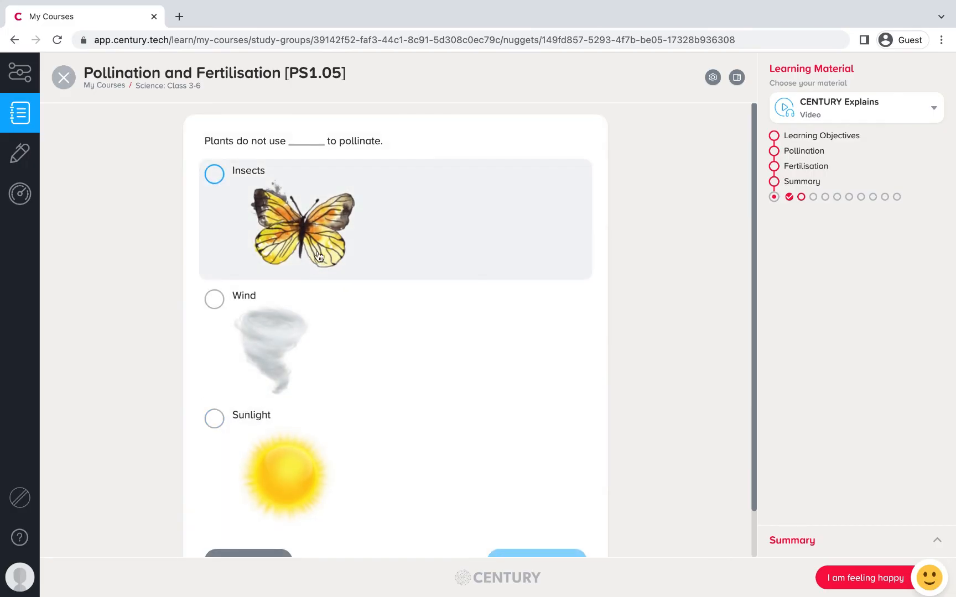
{"action": "scroll", "coordinate": [314, 279], "scroll_direction": "down", "scroll_amount": 2}
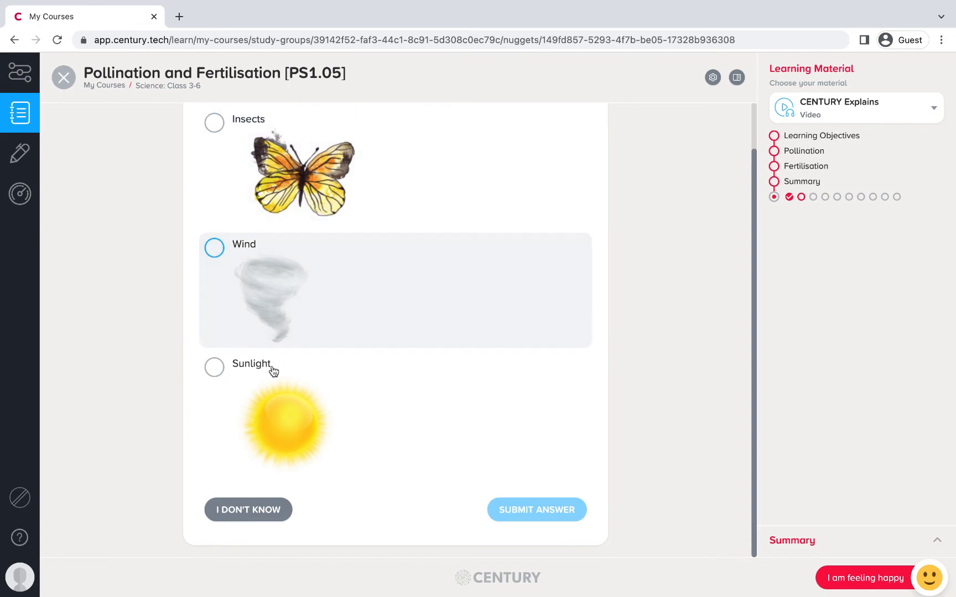
{"action": "scroll", "coordinate": [271, 373], "scroll_direction": "up", "scroll_amount": 2}
{"action": "scroll", "coordinate": [271, 379], "scroll_direction": "down", "scroll_amount": 2}
- Answer Sunlight and then the nectar option, both correct, and continue to the pollination-order question
{"action": "left_click", "coordinate": [249, 373]}
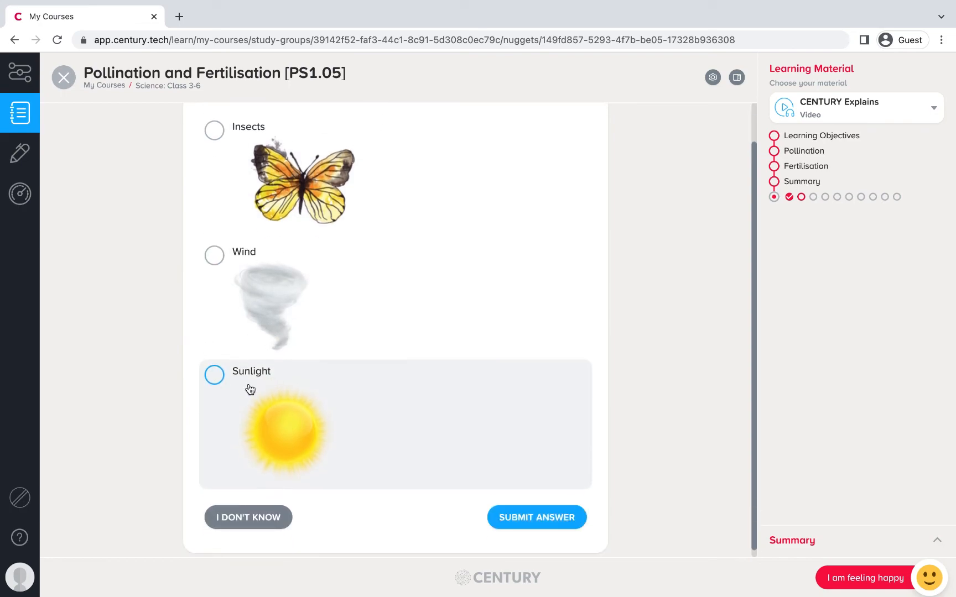
{"action": "left_click", "coordinate": [515, 514]}
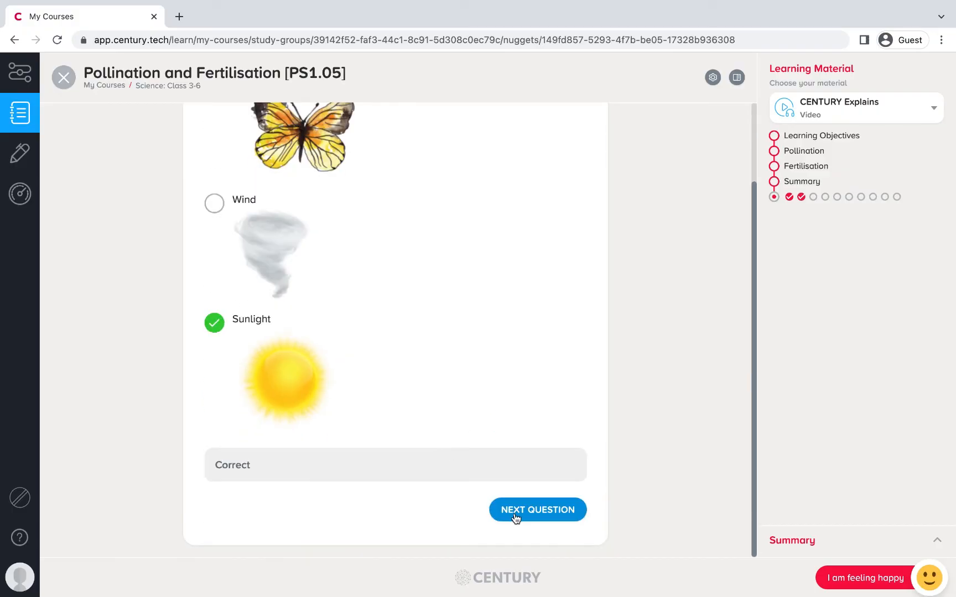
{"action": "left_click", "coordinate": [515, 513]}
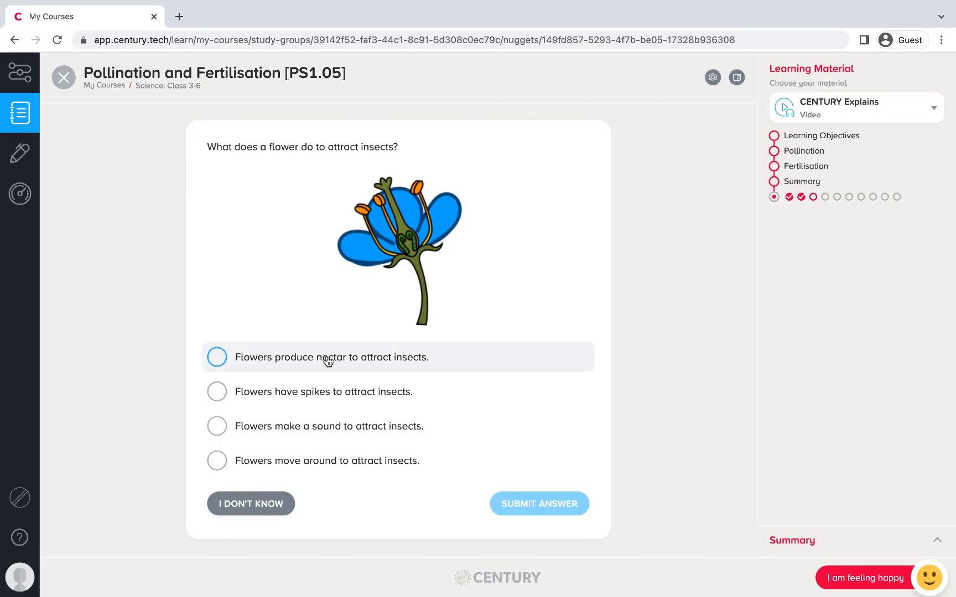
{"action": "left_click", "coordinate": [327, 360]}
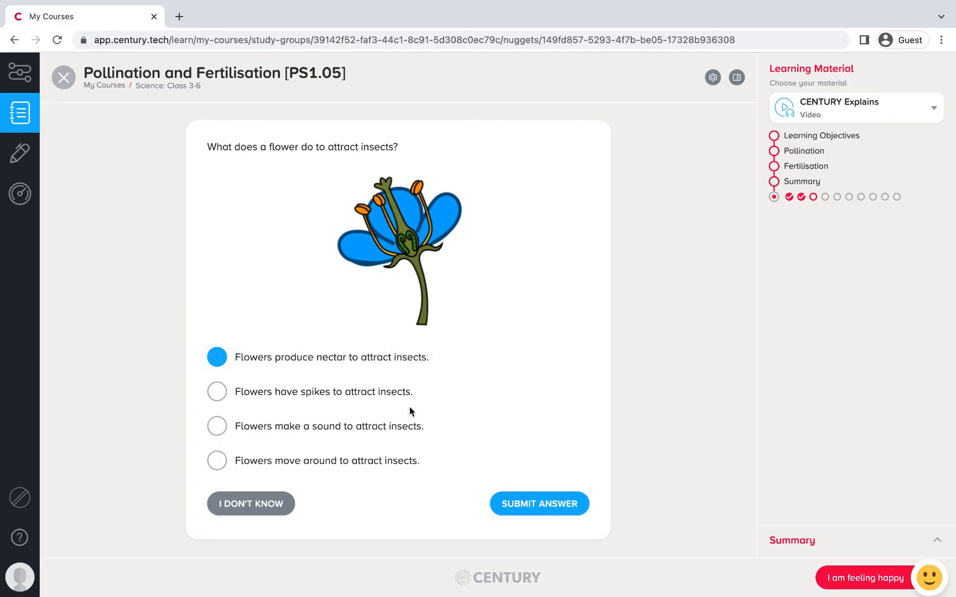
{"action": "left_click", "coordinate": [538, 503]}
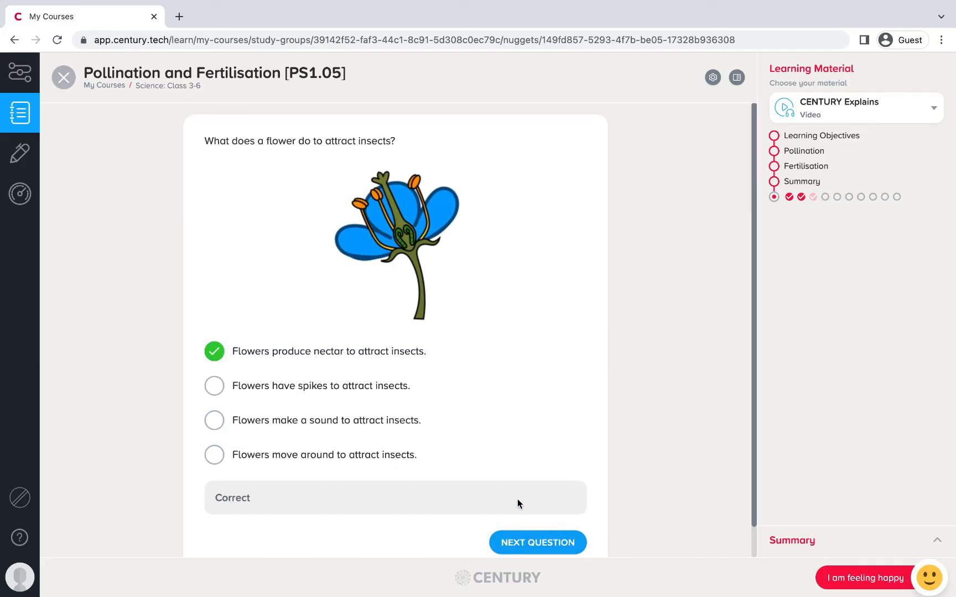
{"action": "left_click", "coordinate": [523, 537]}
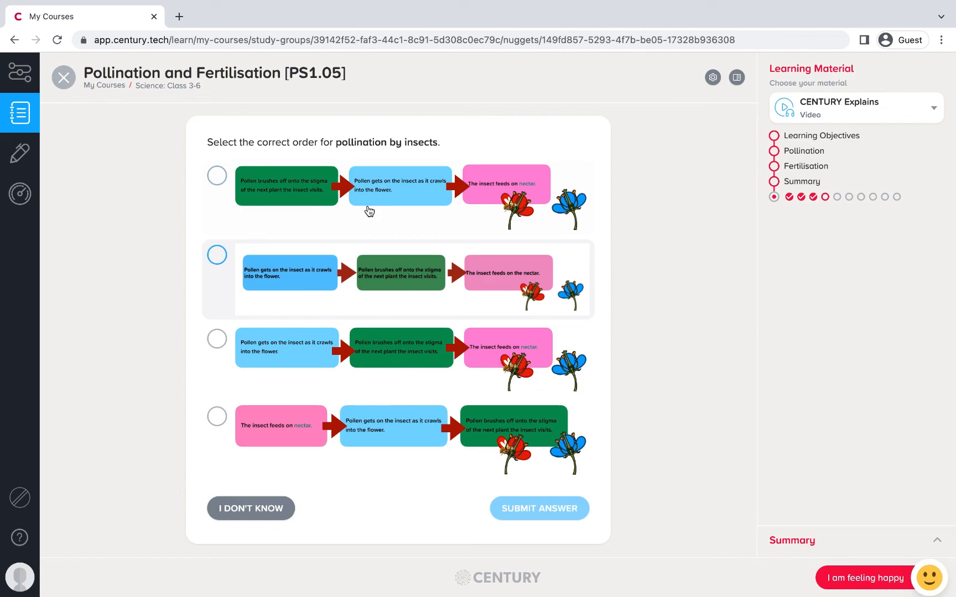
- Submit the second pollination sequence (incorrect) and reveal the correct order
{"action": "left_click", "coordinate": [248, 264]}
{"action": "left_click", "coordinate": [548, 507]}
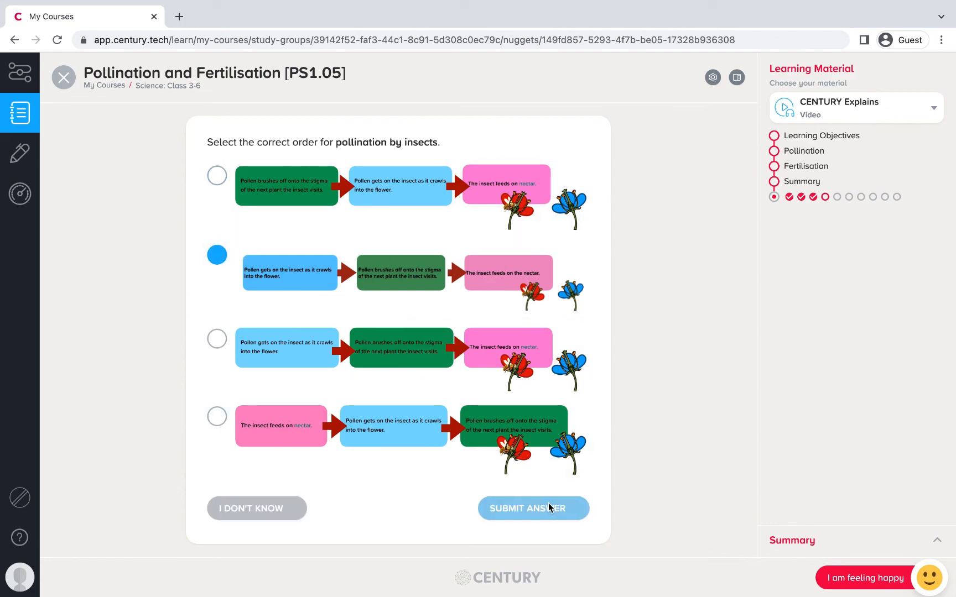
{"action": "scroll", "coordinate": [463, 444], "scroll_direction": "down", "scroll_amount": 3}
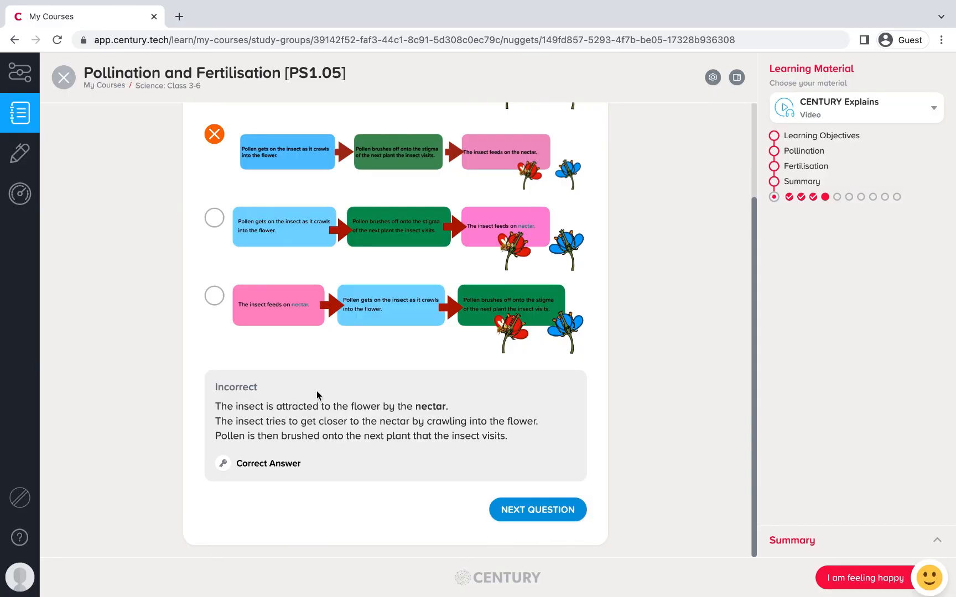
{"action": "left_click", "coordinate": [276, 466]}
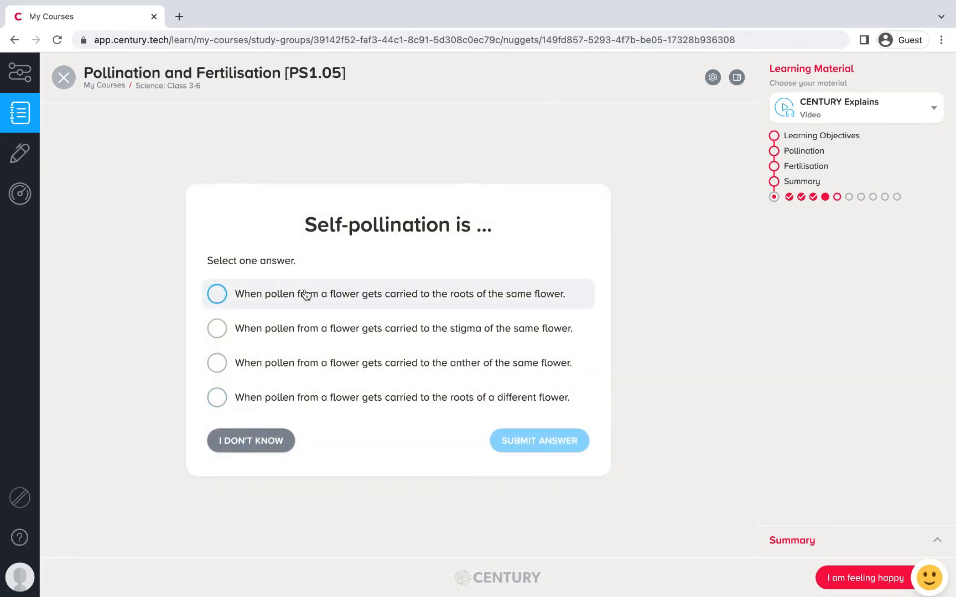
- Submit the anther option for self-pollination (incorrect), reveal the answer, and continue to fertilisation
{"action": "left_click", "coordinate": [239, 362]}
{"action": "left_click", "coordinate": [550, 441]}
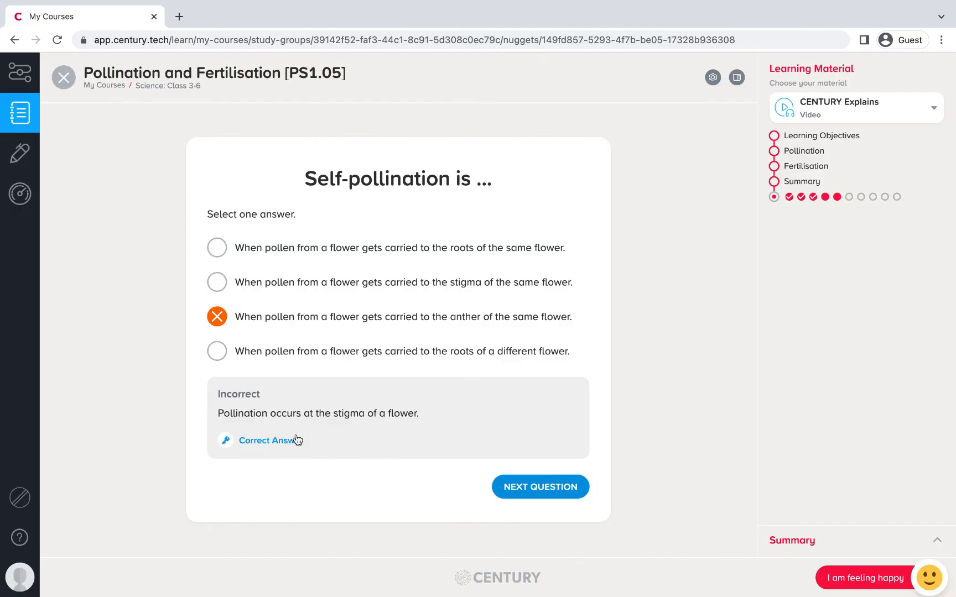
{"action": "left_click", "coordinate": [296, 441]}
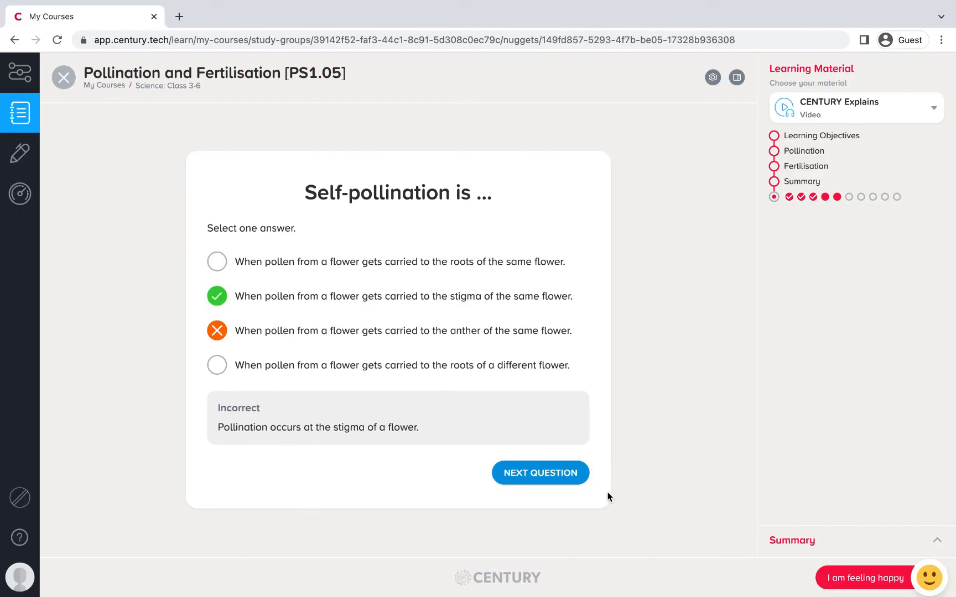
{"action": "left_click", "coordinate": [560, 477]}
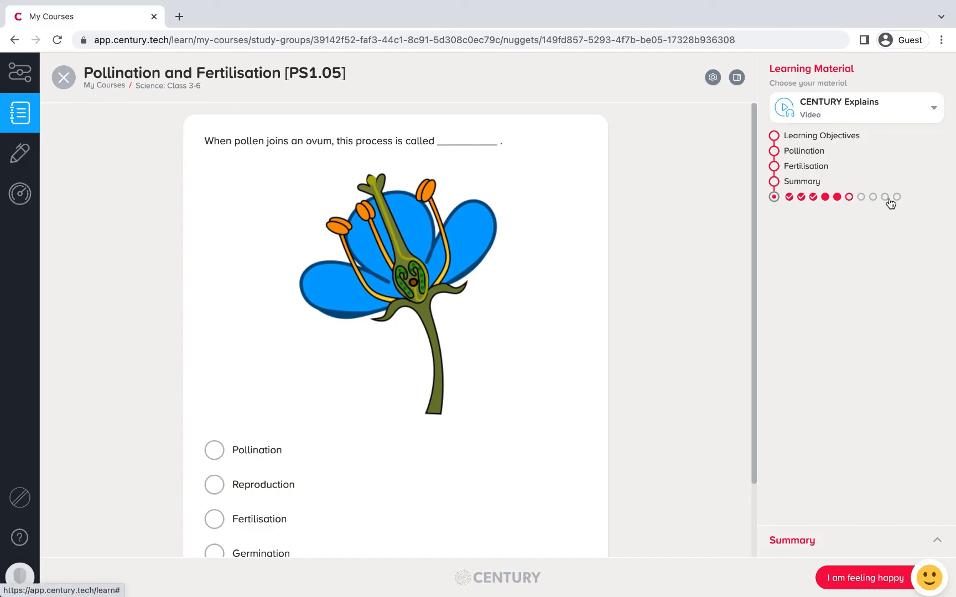
{"action": "scroll", "coordinate": [557, 217], "scroll_direction": "down", "scroll_amount": 3}
{"action": "scroll", "coordinate": [558, 217], "scroll_direction": "up", "scroll_amount": 3}
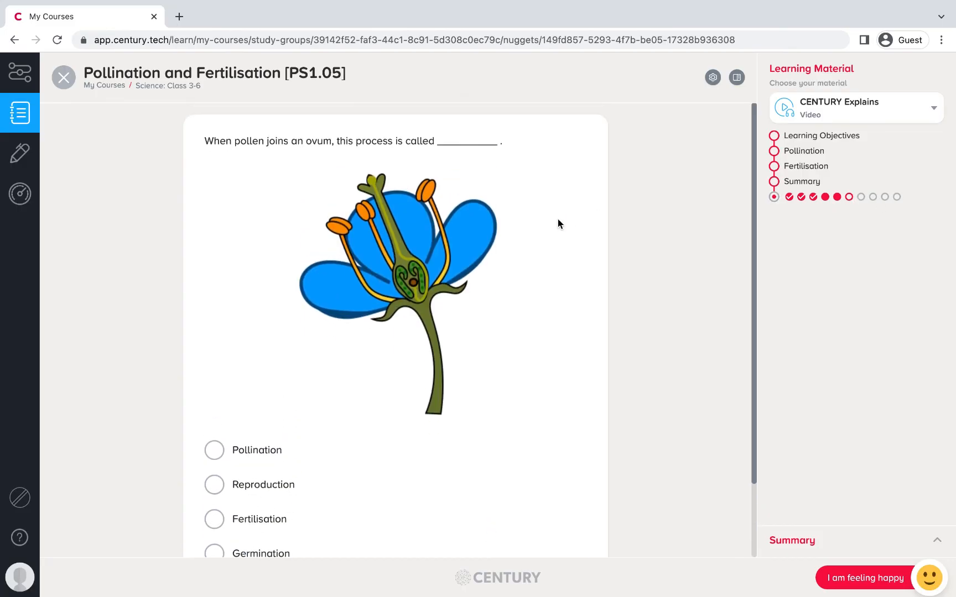
{"action": "scroll", "coordinate": [557, 218], "scroll_direction": "down", "scroll_amount": 3}
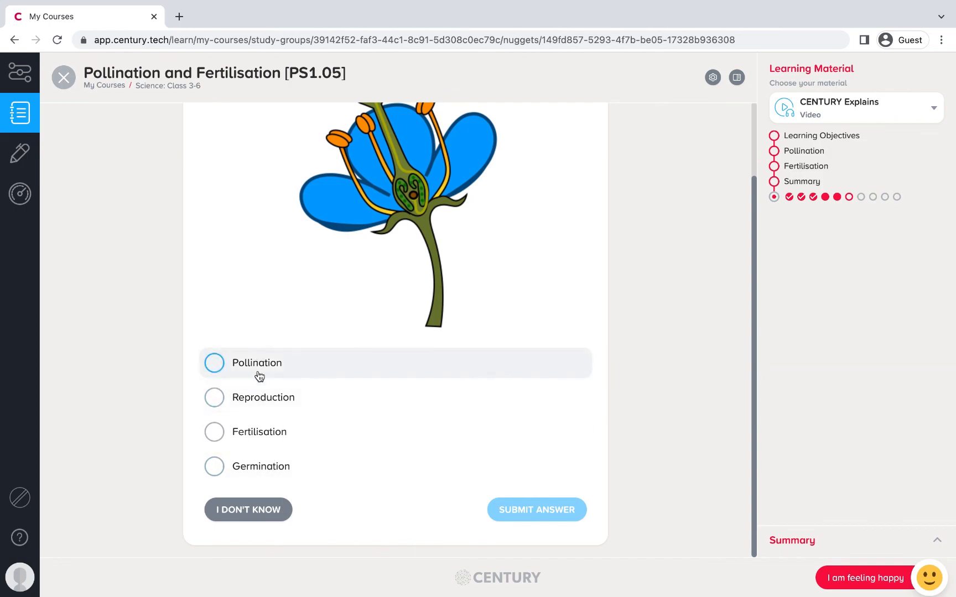
- Answer Reproduction and then anther-to-ovary, both marked incorrect, and continue
{"action": "left_click", "coordinate": [258, 397]}
{"action": "left_click", "coordinate": [529, 509]}
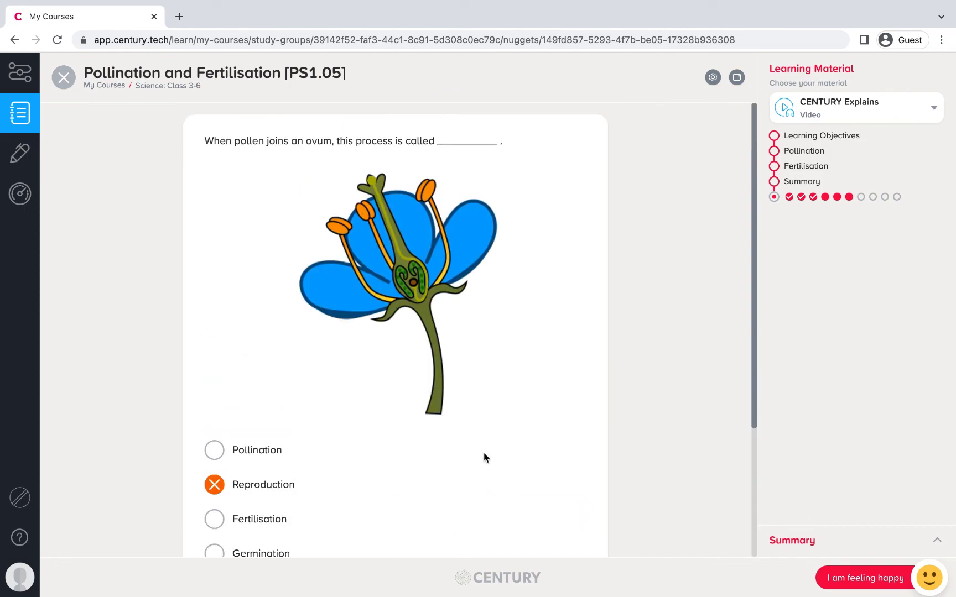
{"action": "scroll", "coordinate": [448, 433], "scroll_direction": "down", "scroll_amount": 3}
{"action": "left_click", "coordinate": [538, 542]}
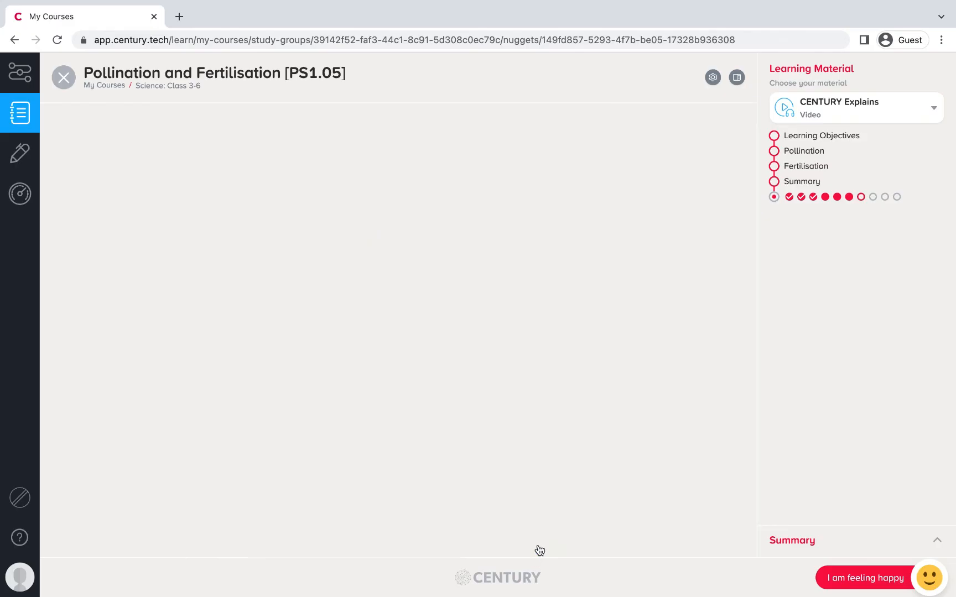
{"action": "left_click", "coordinate": [214, 467]}
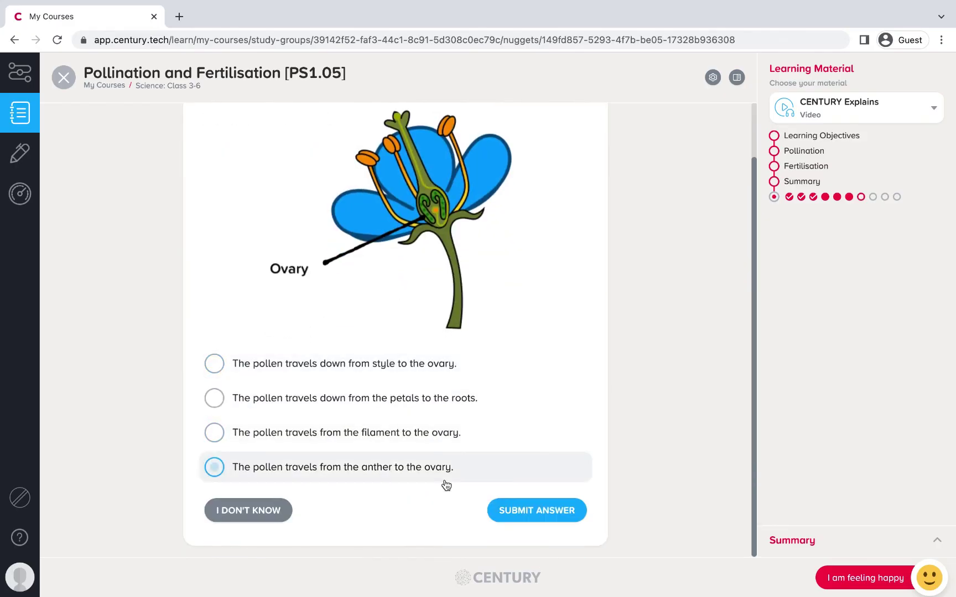
{"action": "left_click", "coordinate": [518, 510]}
{"action": "scroll", "coordinate": [360, 435], "scroll_direction": "down", "scroll_amount": 3}
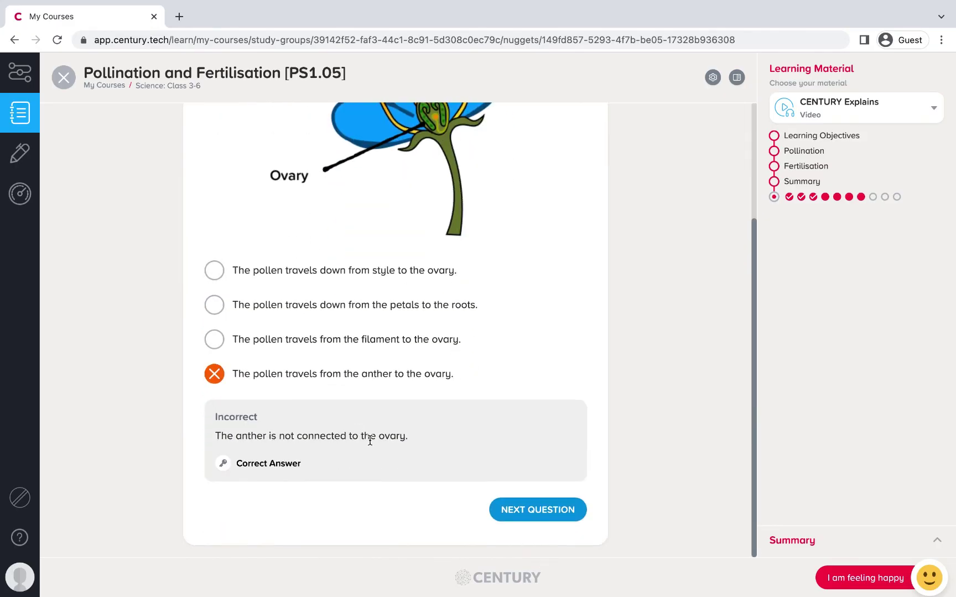
{"action": "left_click", "coordinate": [513, 510]}
{"action": "scroll", "coordinate": [454, 418], "scroll_direction": "down", "scroll_amount": 3}
- Answer grows-into-a-seed correctly and continue to the sticky-stigma video question
{"action": "left_click", "coordinate": [407, 406]}
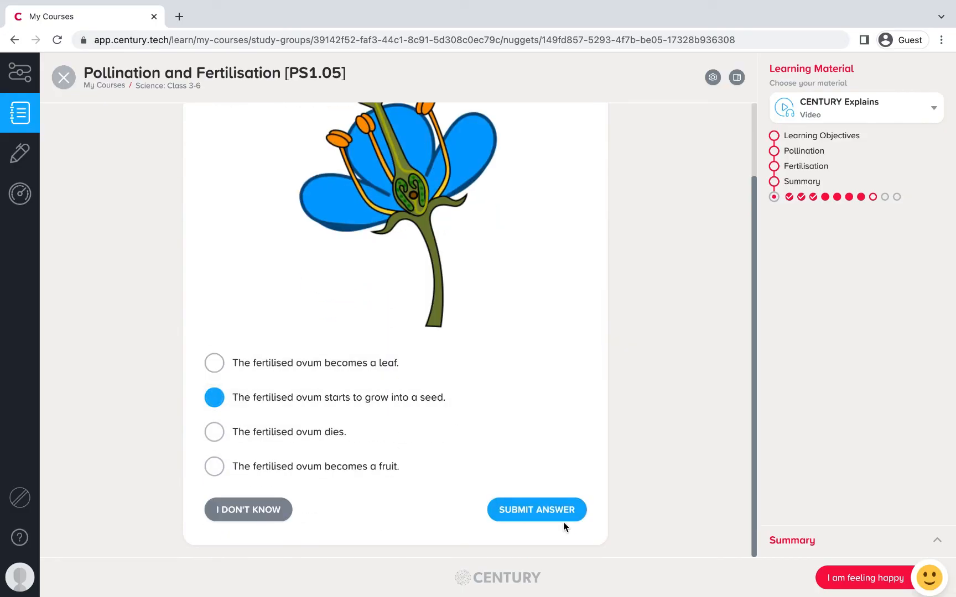
{"action": "left_click", "coordinate": [536, 510]}
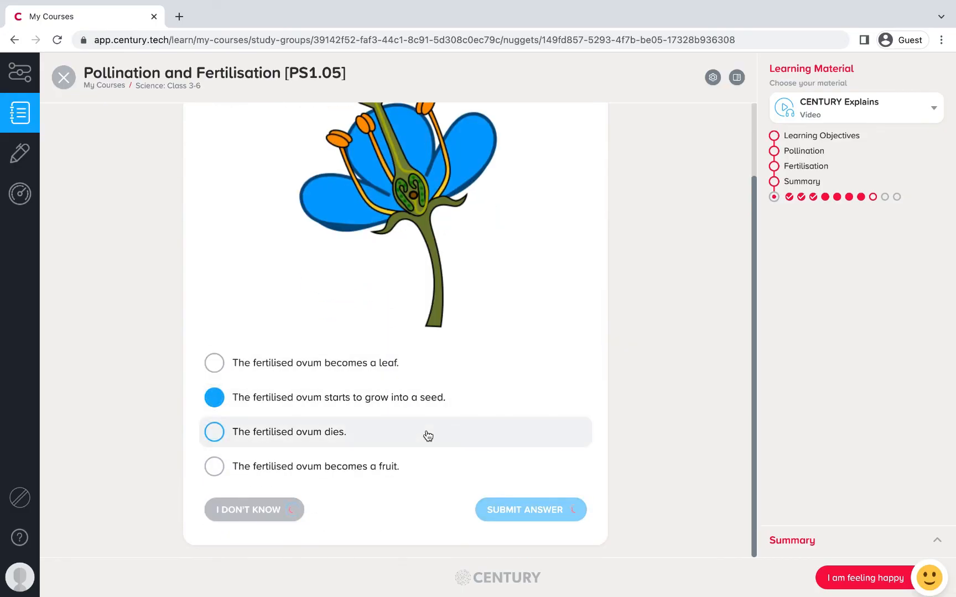
{"action": "scroll", "coordinate": [427, 435], "scroll_direction": "down", "scroll_amount": 3}
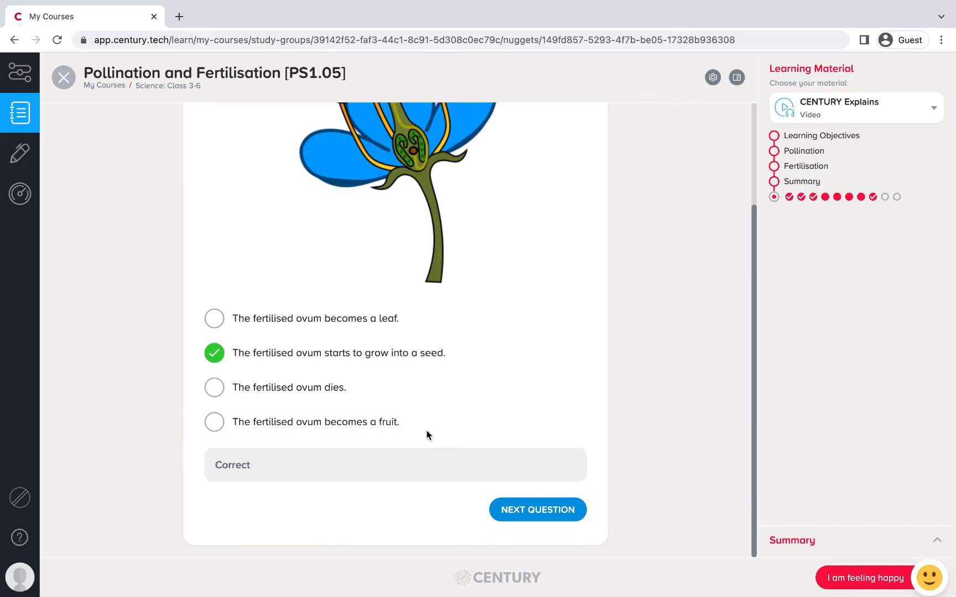
{"action": "left_click", "coordinate": [518, 515]}
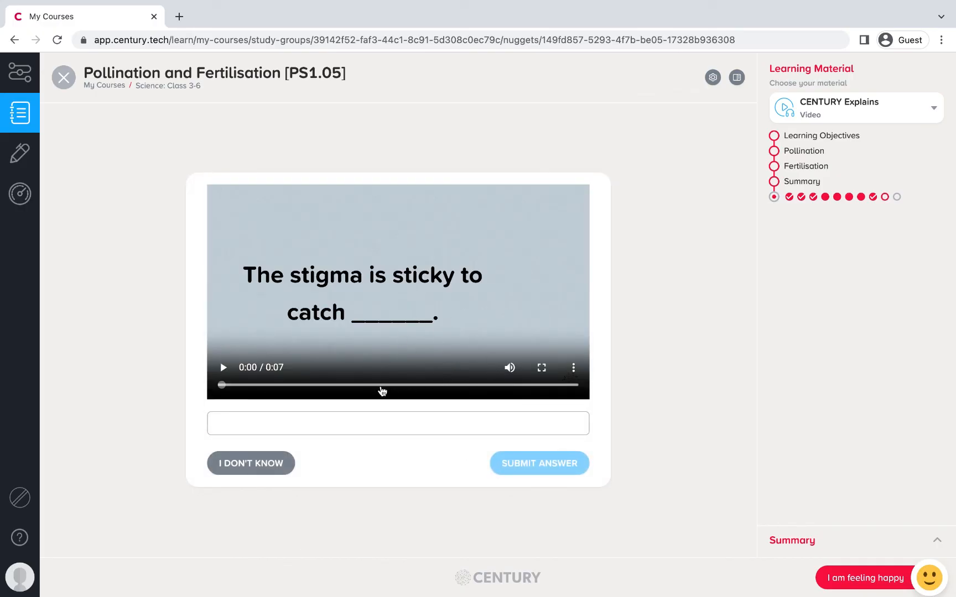
- Play and pause the sticky-stigma clip, then skip the question with I Don't Know
{"action": "left_click", "coordinate": [222, 367]}
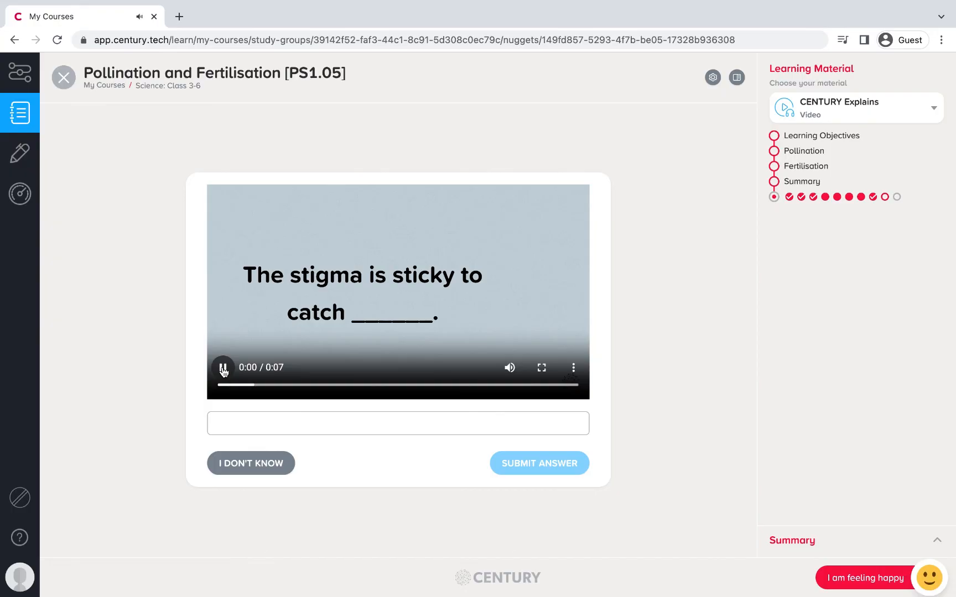
{"action": "left_click", "coordinate": [223, 369]}
{"action": "left_click", "coordinate": [241, 423]}
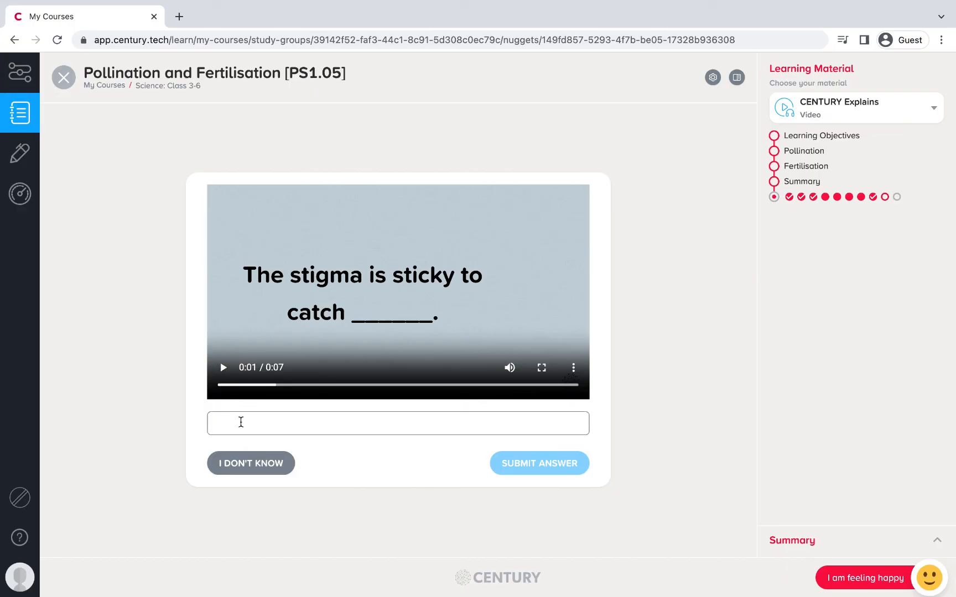
{"action": "type", "text": "jjnb"}
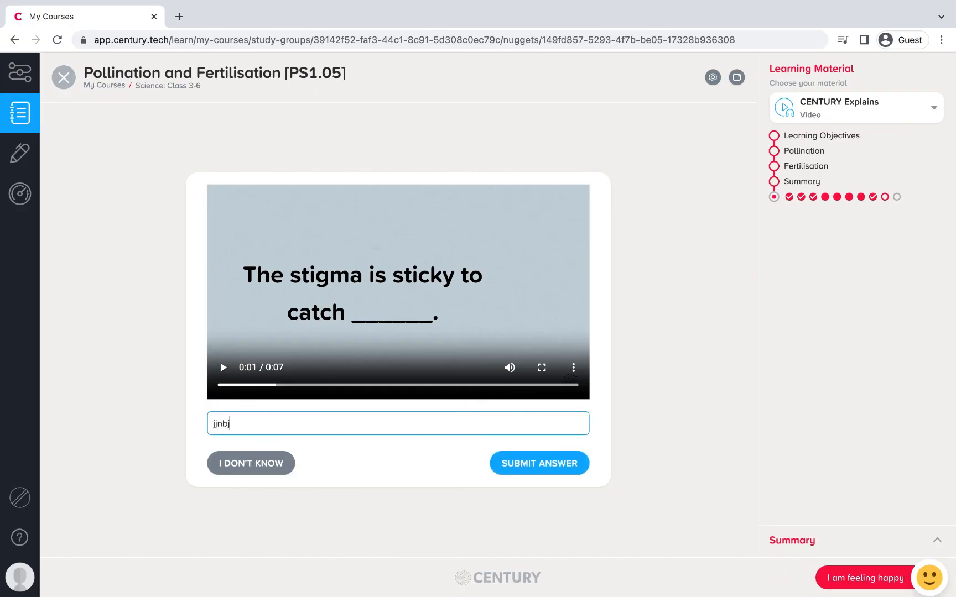
{"action": "type", "text": "j"}
{"action": "left_click", "coordinate": [256, 460]}
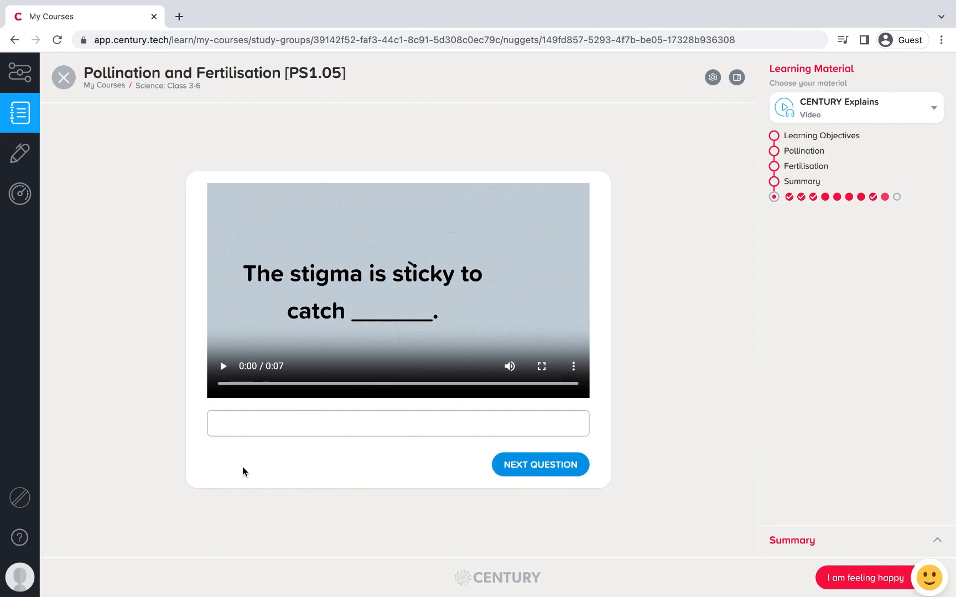
- Skip the final video question too and view the results: 60% completion, 36% score
{"action": "left_click", "coordinate": [510, 463]}
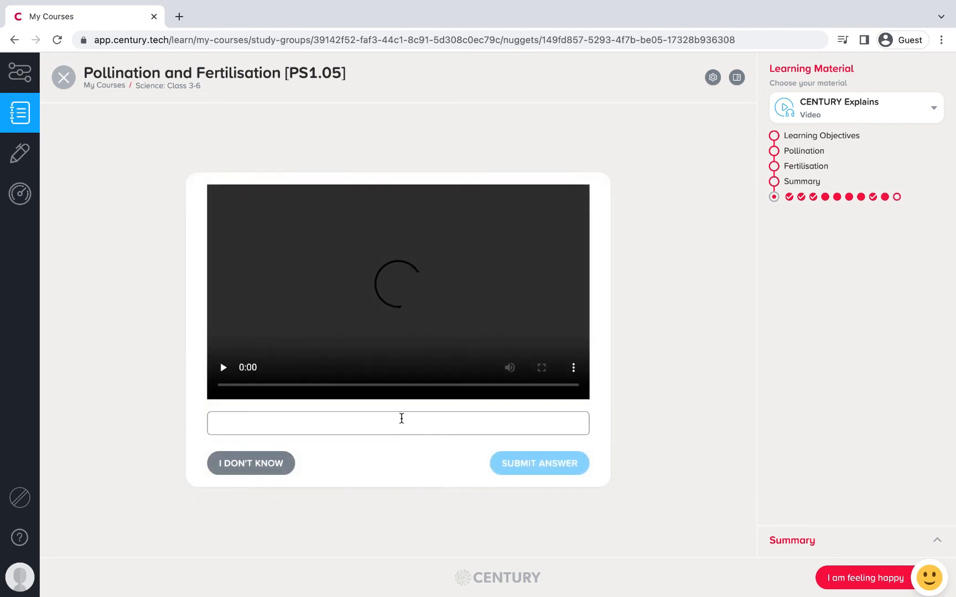
{"action": "left_click", "coordinate": [275, 462]}
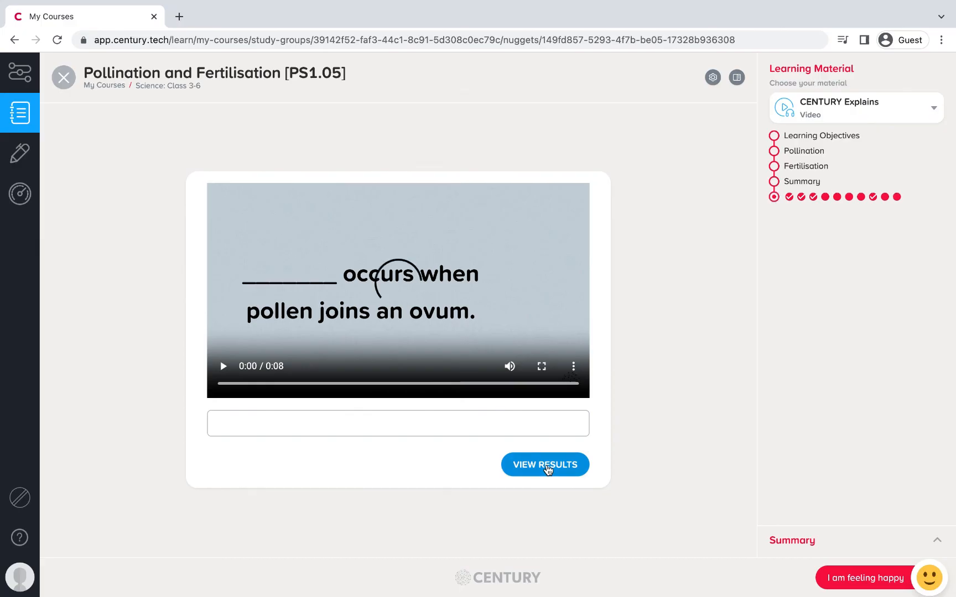
{"action": "left_click", "coordinate": [546, 464]}
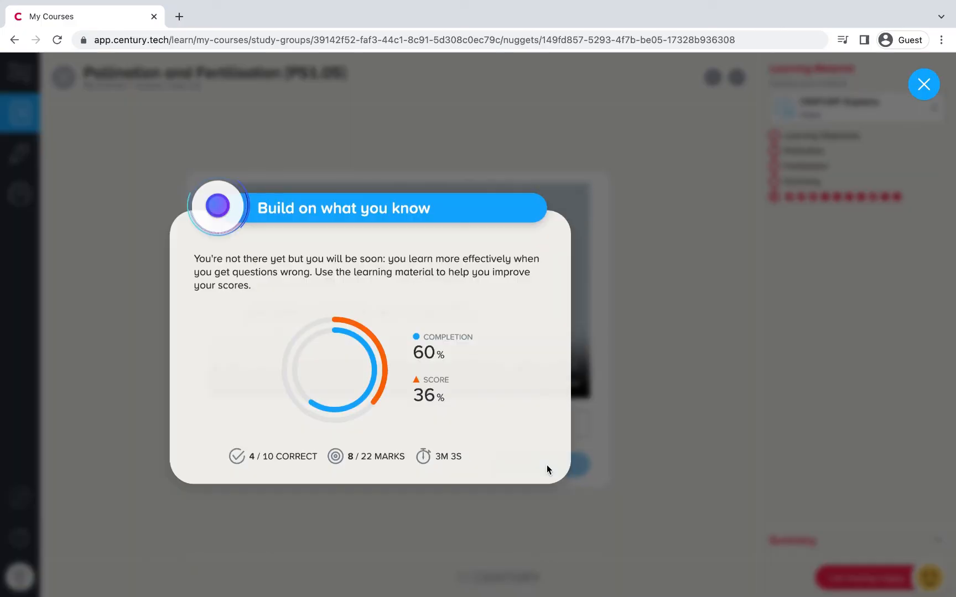